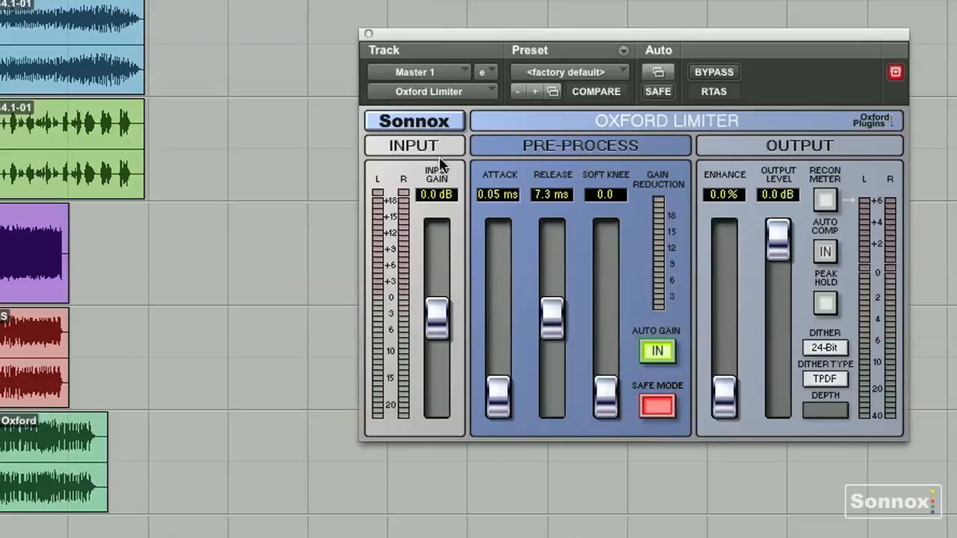
Try the limiter's input gain at 18 dB and reset it to 0.0 dB, leaving Enhance at 0%
{"action": "left_click_drag", "start_coordinate": [439, 307], "coordinate": [437, 242]}
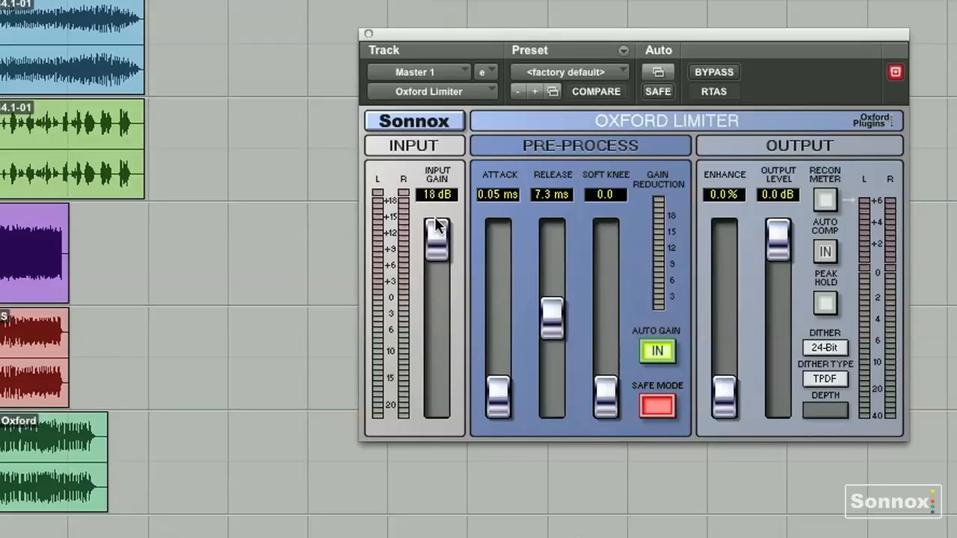
{"action": "left_click", "coordinate": [435, 243], "text": "alt"}
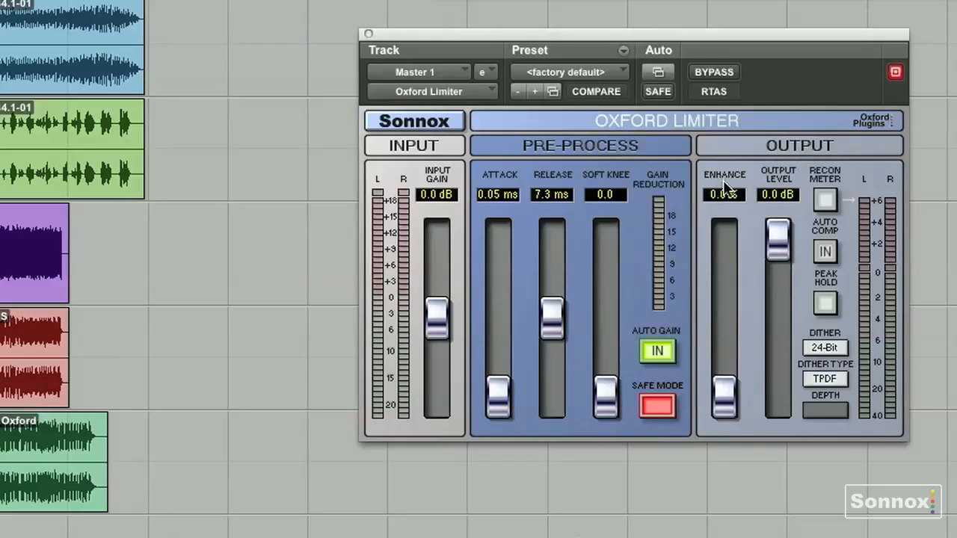
{"action": "mouse_move", "coordinate": [723, 412]}
{"action": "left_mouse_down"}
{"action": "mouse_move", "coordinate": [716, 200]}
{"action": "mouse_move", "coordinate": [729, 414]}
{"action": "left_mouse_up"}
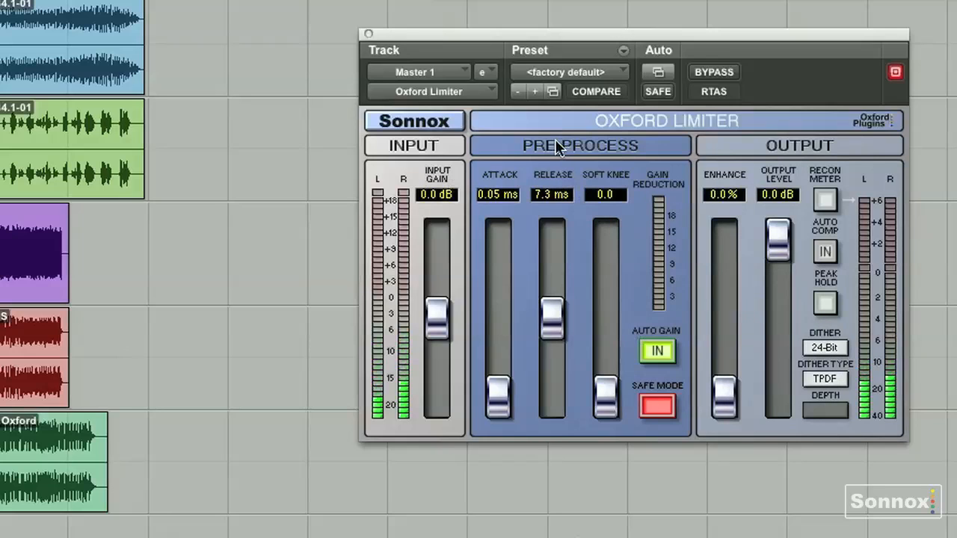
Audition the RT ACOUSTIC preset against the factory default during playback, ending on RT ACOUSTIC
{"action": "left_click", "coordinate": [559, 72]}
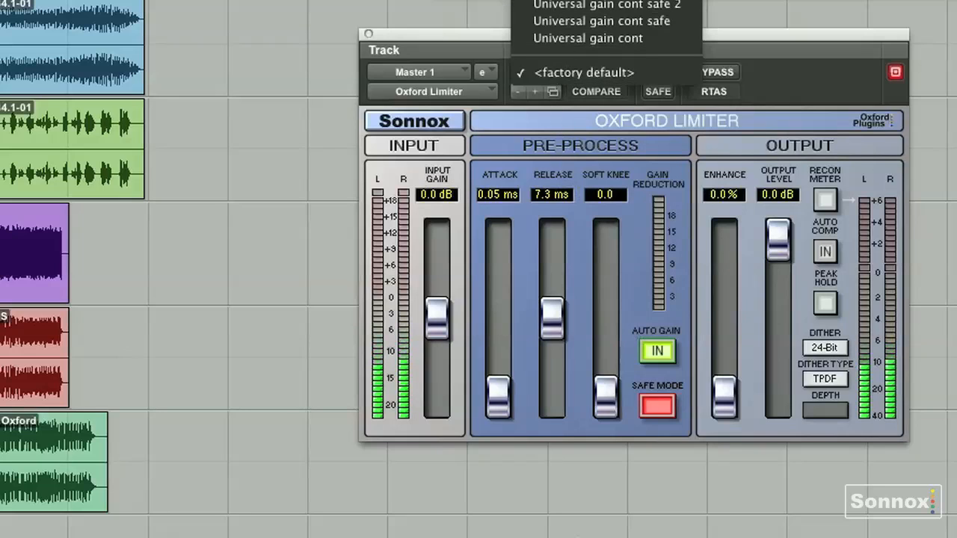
{"action": "left_click", "coordinate": [591, 2]}
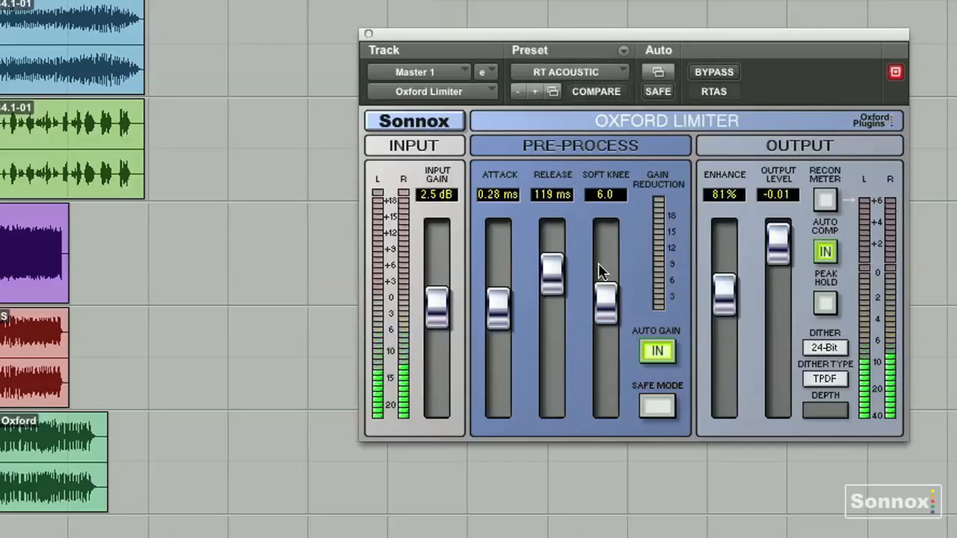
{"action": "left_click", "coordinate": [553, 72]}
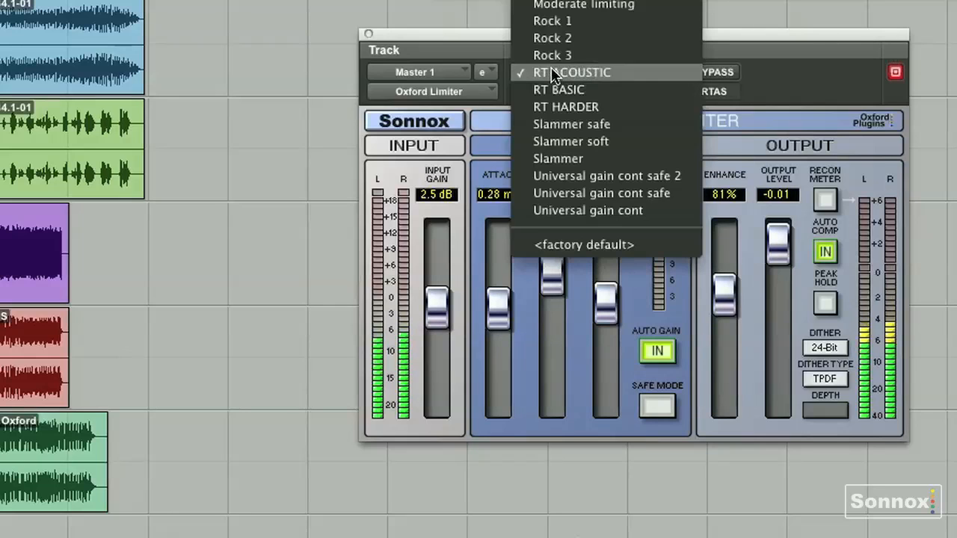
{"action": "left_click", "coordinate": [568, 238]}
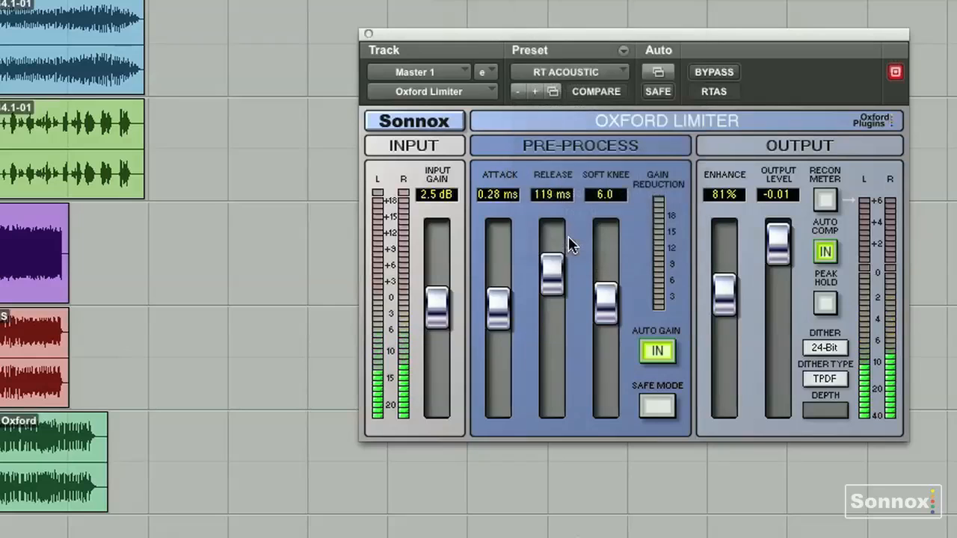
{"action": "left_click", "coordinate": [554, 72]}
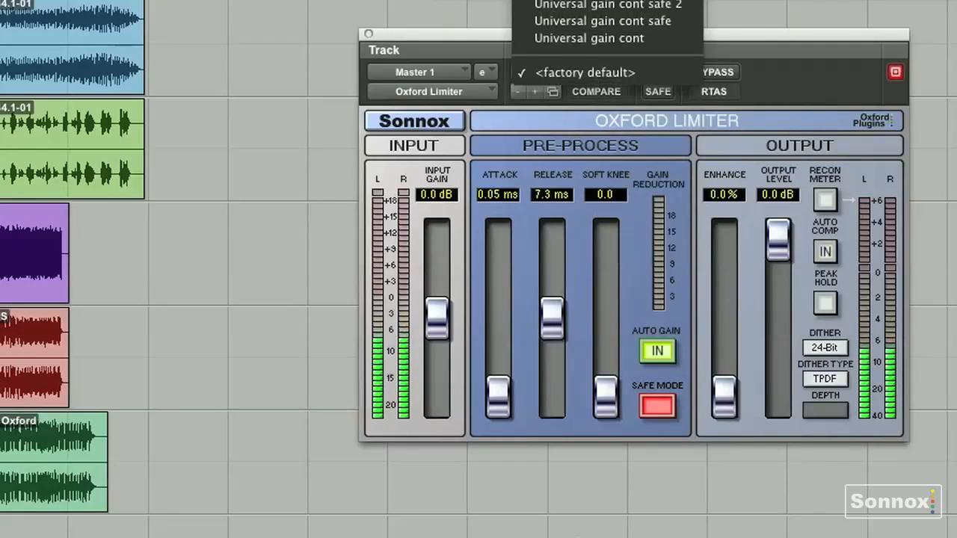
{"action": "left_click", "coordinate": [579, 1]}
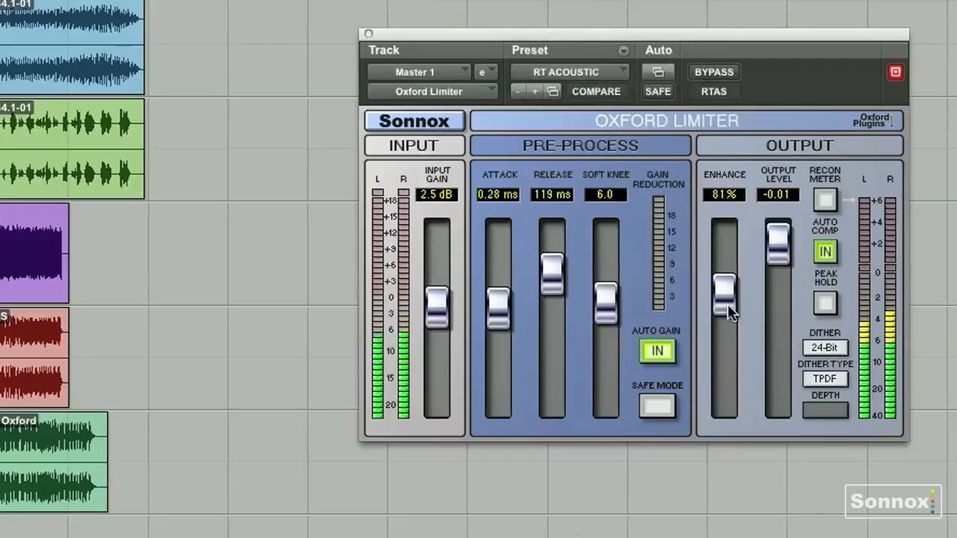
Set the input gain to 3.0 dB and Enhance to 0%, and compare these settings with the stored RT ACOUSTIC preset
{"action": "scroll", "coordinate": [438, 308], "scroll_direction": "up", "scroll_amount": 5}
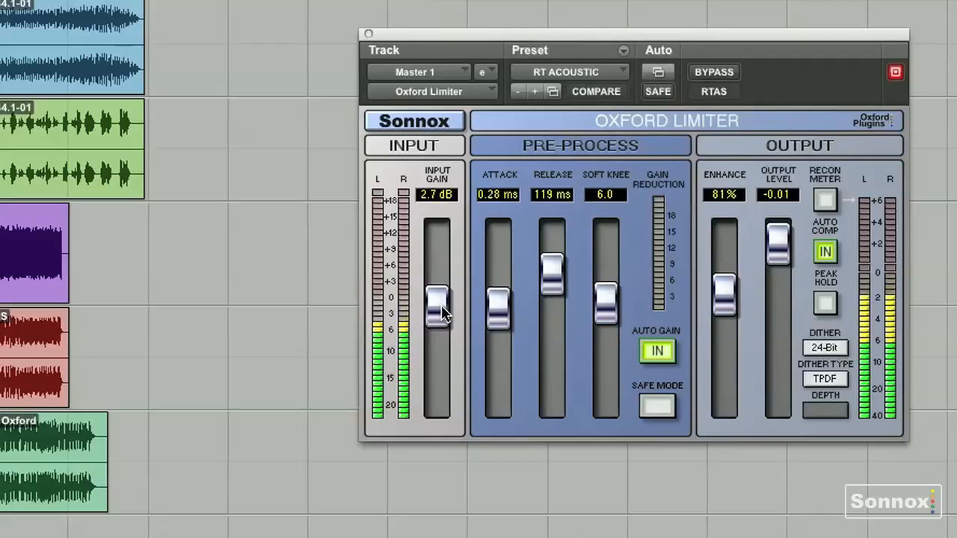
{"action": "left_click_drag", "start_coordinate": [724, 299], "coordinate": [724, 398]}
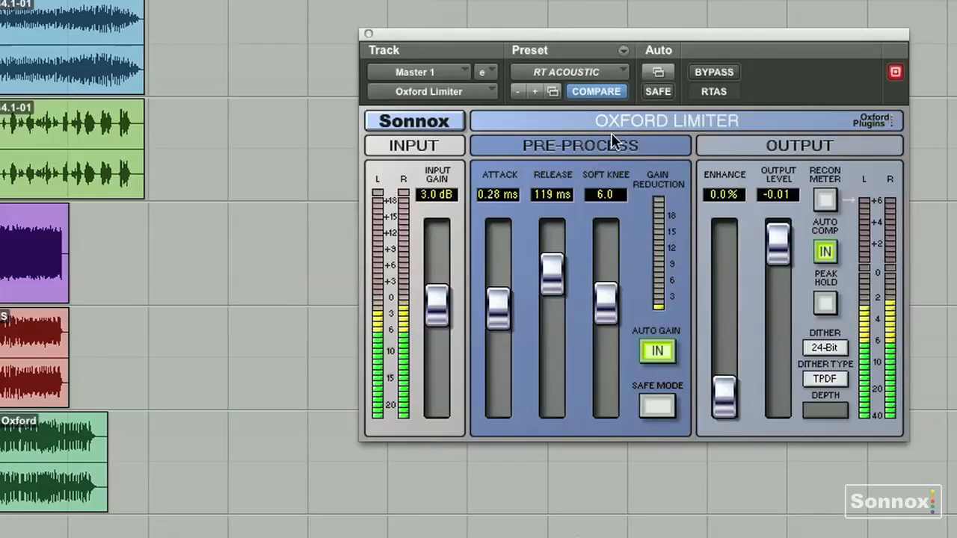
{"action": "left_click", "coordinate": [616, 95]}
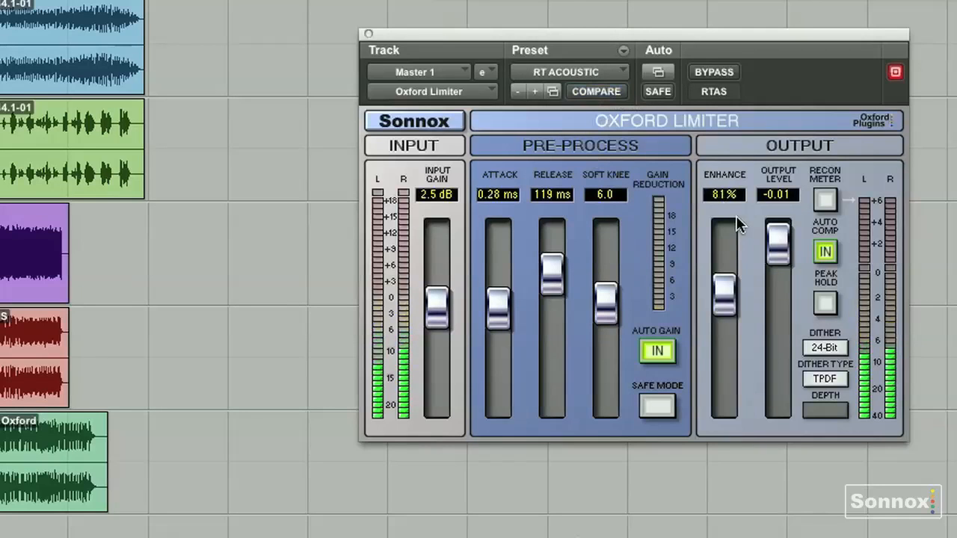
{"action": "left_click", "coordinate": [597, 92]}
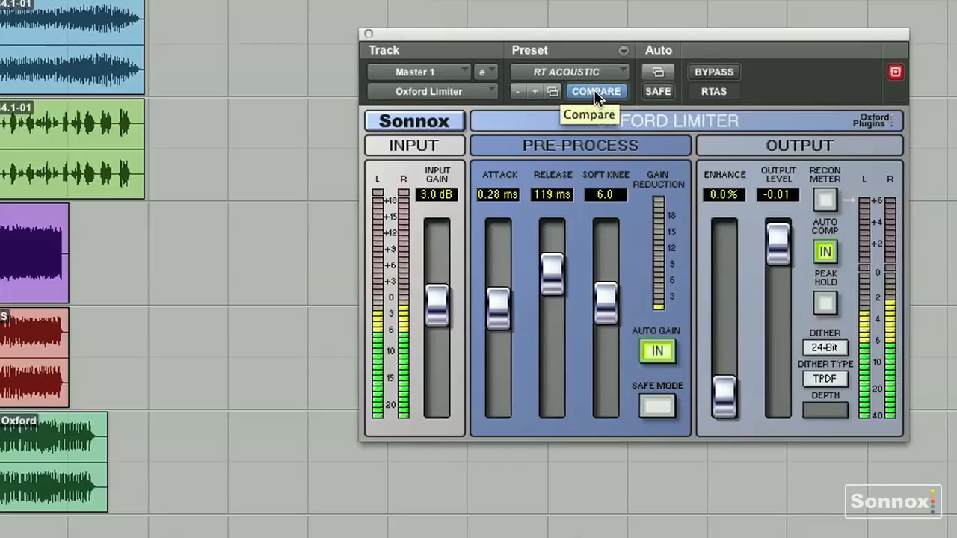
{"action": "left_click", "coordinate": [598, 92]}
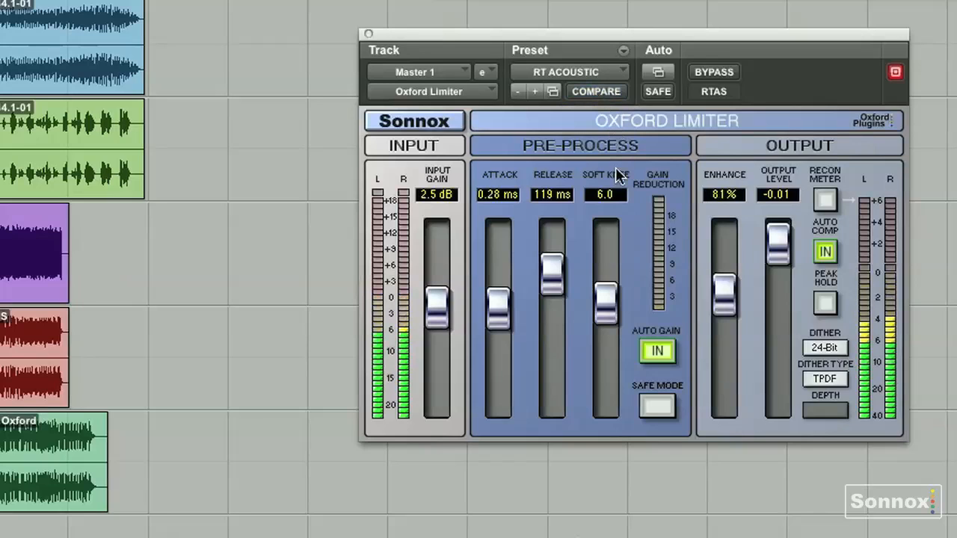
Set the input gain to 3.2 dB and compare the limited sound with the bypassed signal
{"action": "left_click", "coordinate": [715, 74]}
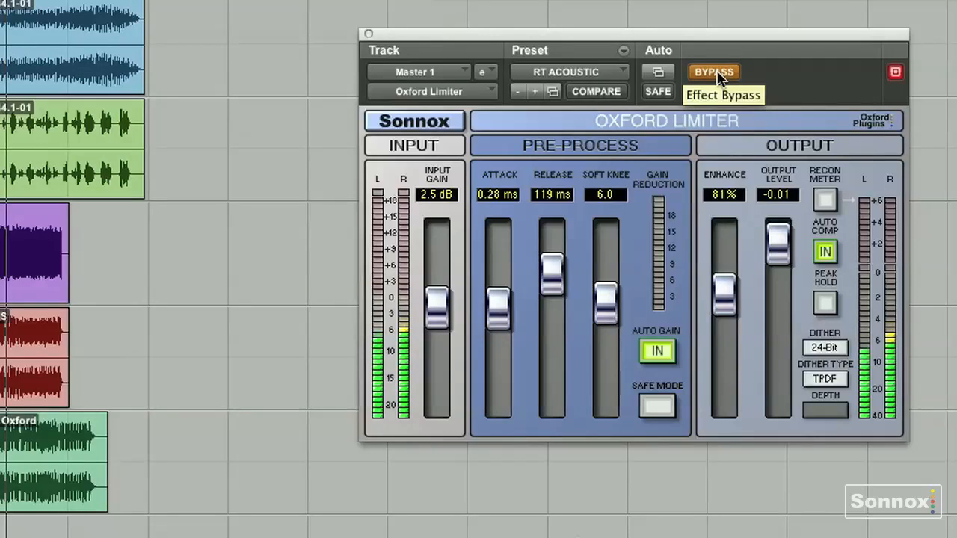
{"action": "left_click", "coordinate": [716, 74]}
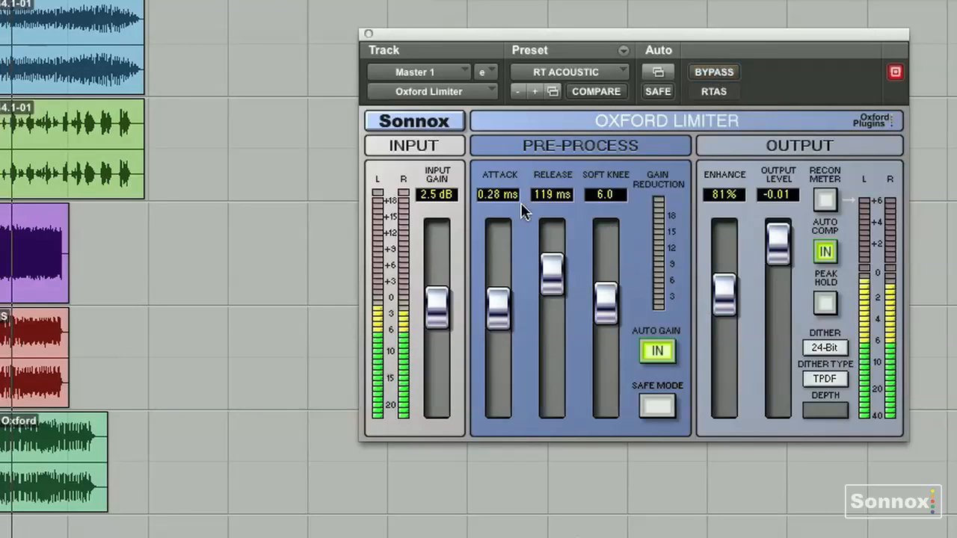
{"action": "left_click_drag", "start_coordinate": [439, 308], "coordinate": [440, 304]}
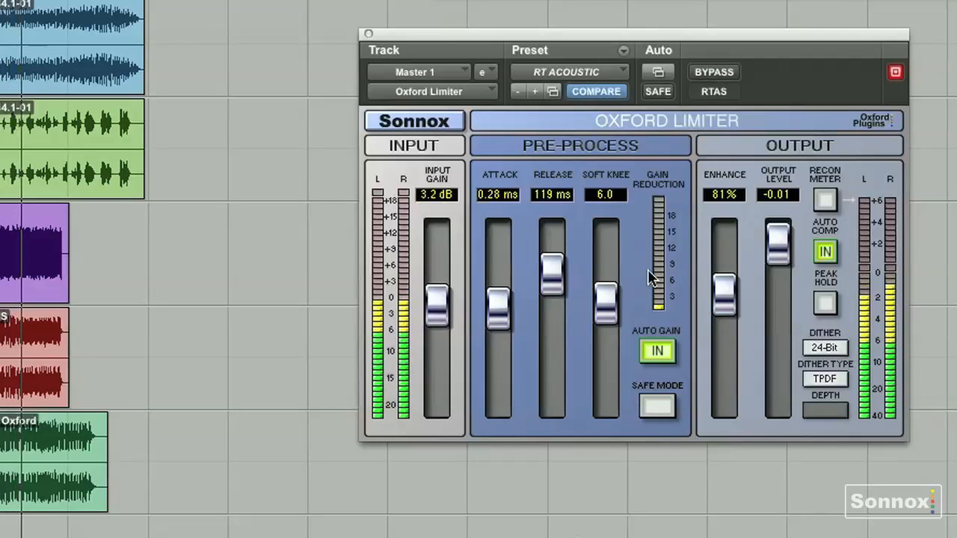
{"action": "left_click", "coordinate": [707, 72]}
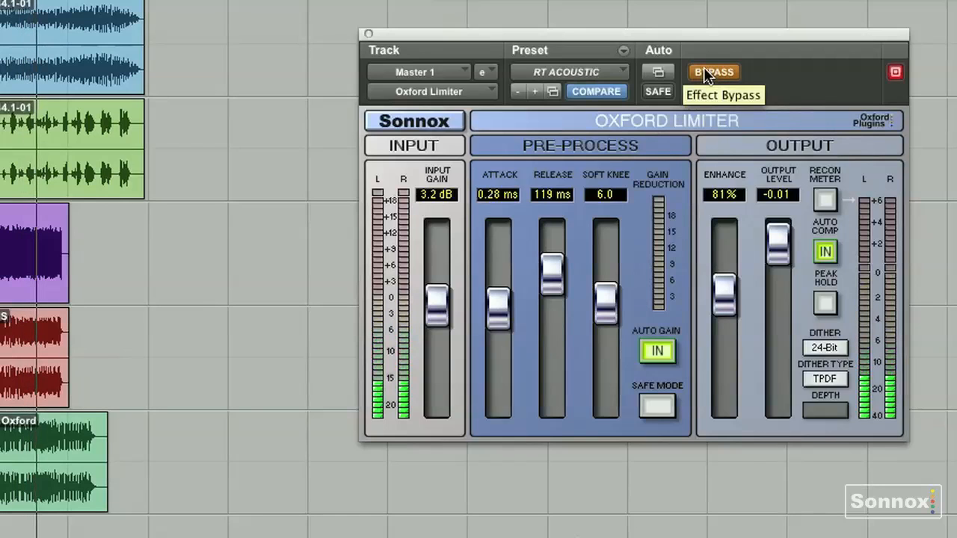
{"action": "left_click", "coordinate": [704, 70]}
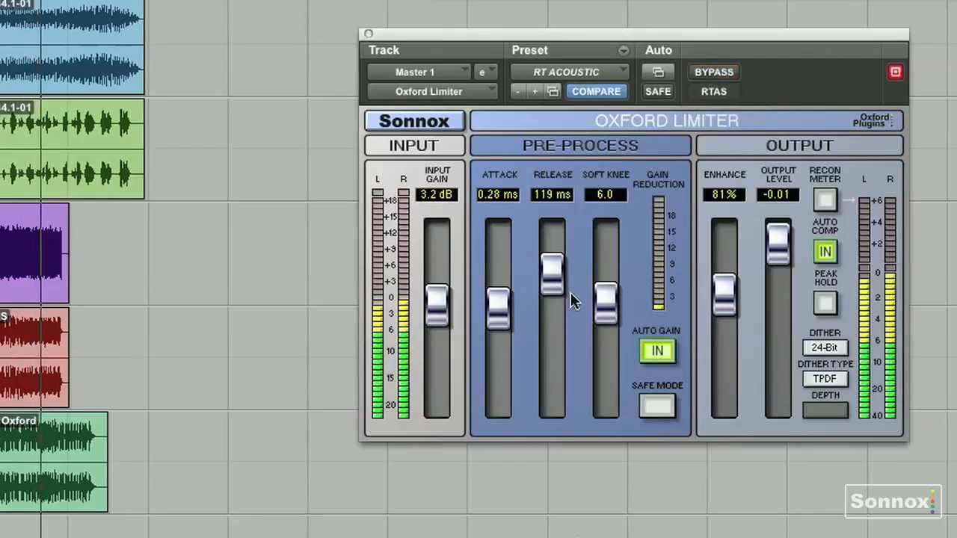
Stop playback, restore the limiter's factory default preset and start playback again
{"action": "key", "text": "space"}
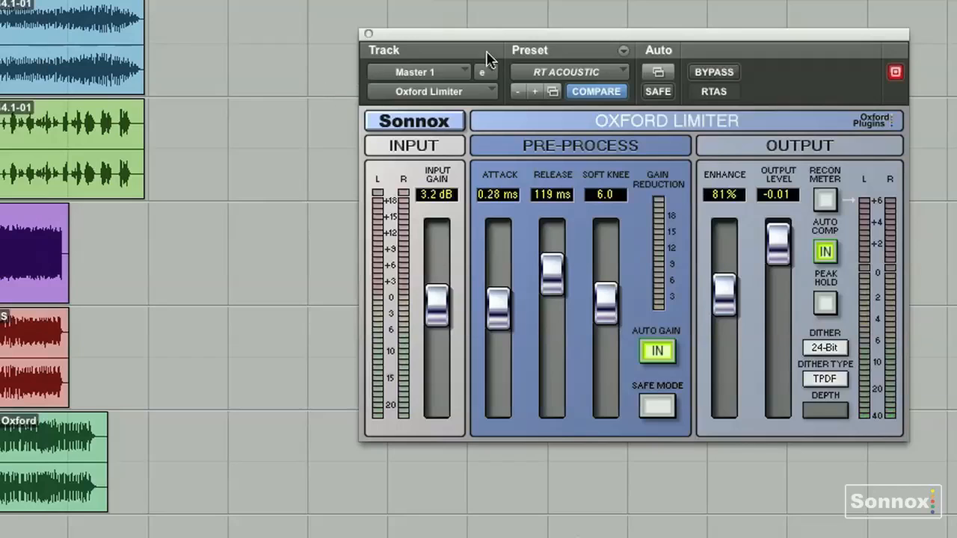
{"action": "left_click", "coordinate": [576, 68]}
{"action": "left_click", "coordinate": [562, 248]}
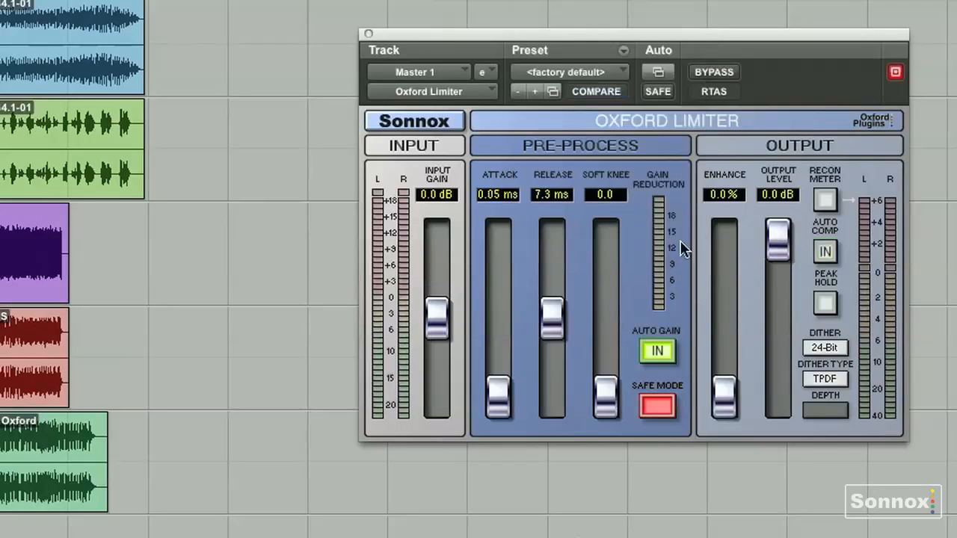
{"action": "key", "text": "space"}
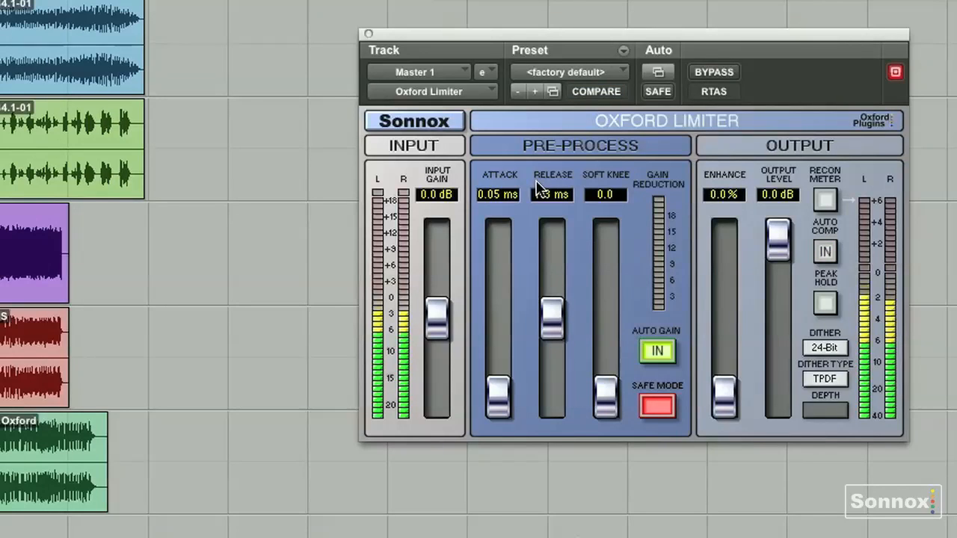
Load the RT HARDER preset, raise Enhance to 103% and compare the change with the stored preset
{"action": "left_click", "coordinate": [566, 72]}
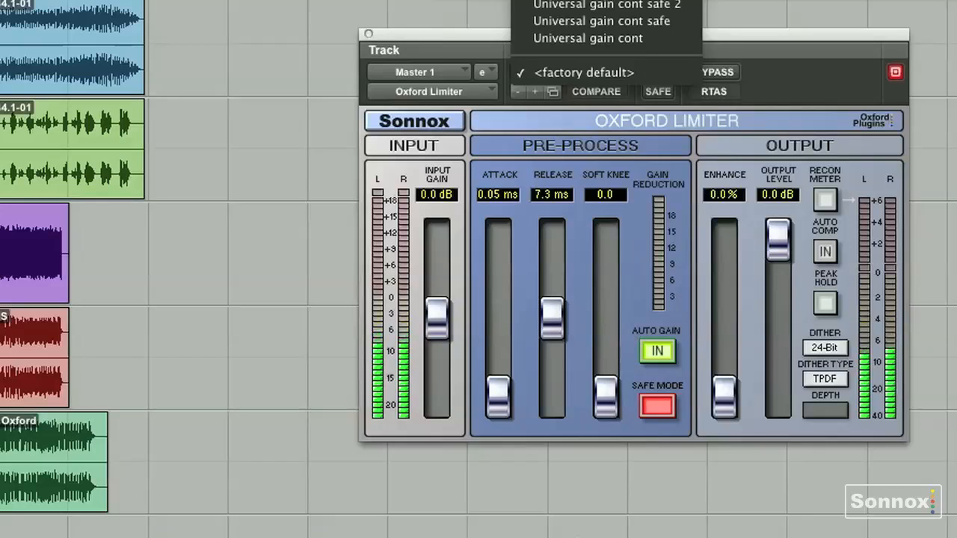
{"action": "left_click", "coordinate": [566, 2]}
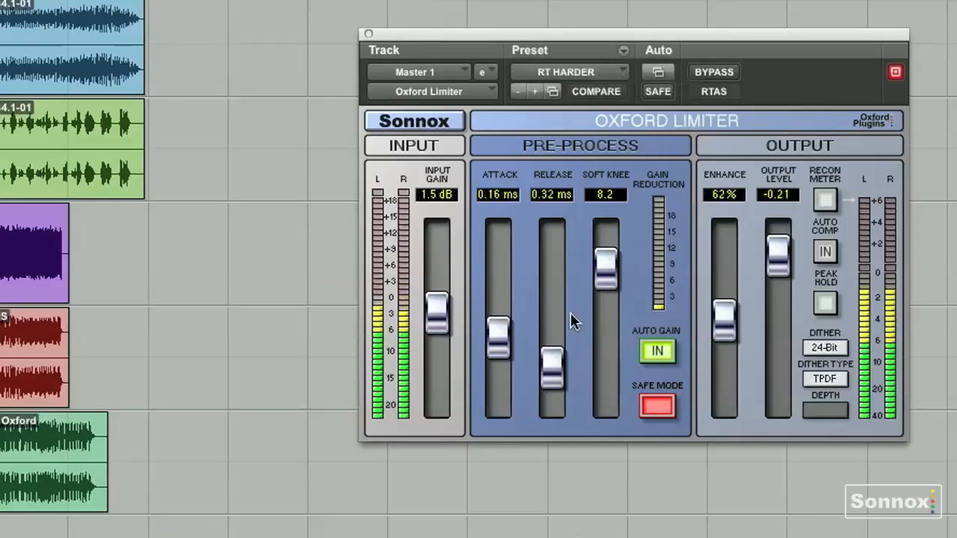
{"action": "left_click_drag", "start_coordinate": [718, 326], "coordinate": [719, 274]}
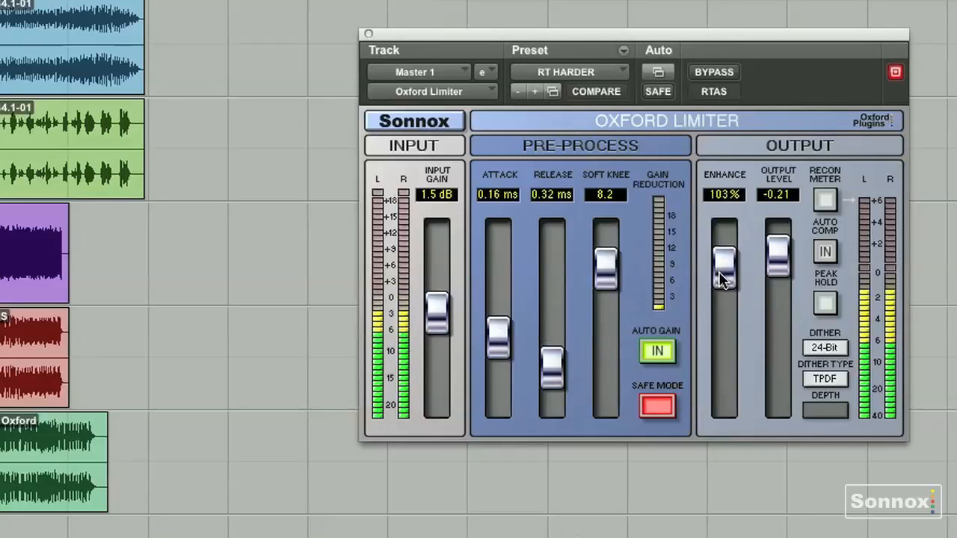
{"action": "left_click", "coordinate": [599, 91]}
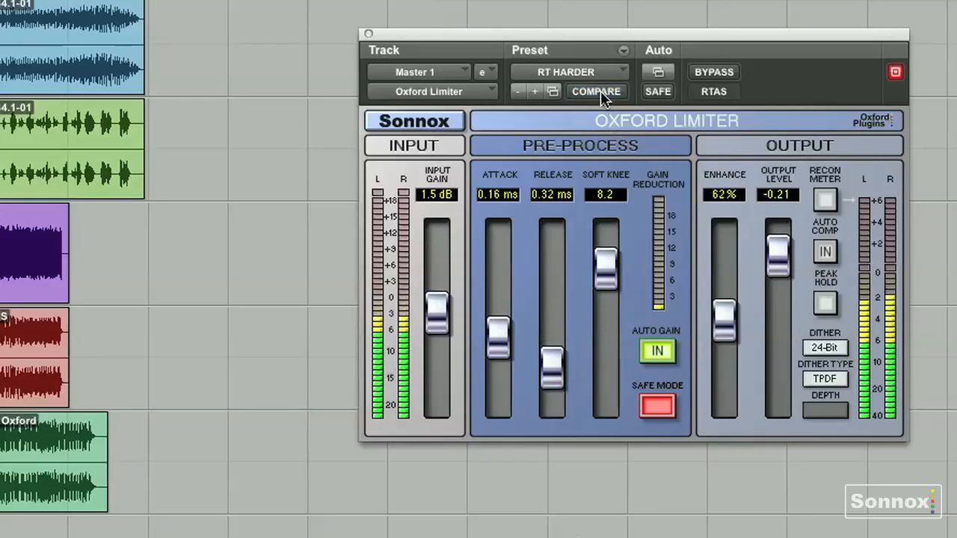
{"action": "left_click", "coordinate": [601, 91]}
Set Enhance to 81% and the input gain to 3.0 dB, checking the processed sound against bypass
{"action": "left_click_drag", "start_coordinate": [719, 277], "coordinate": [723, 303]}
{"action": "left_click_drag", "start_coordinate": [438, 313], "coordinate": [435, 306]}
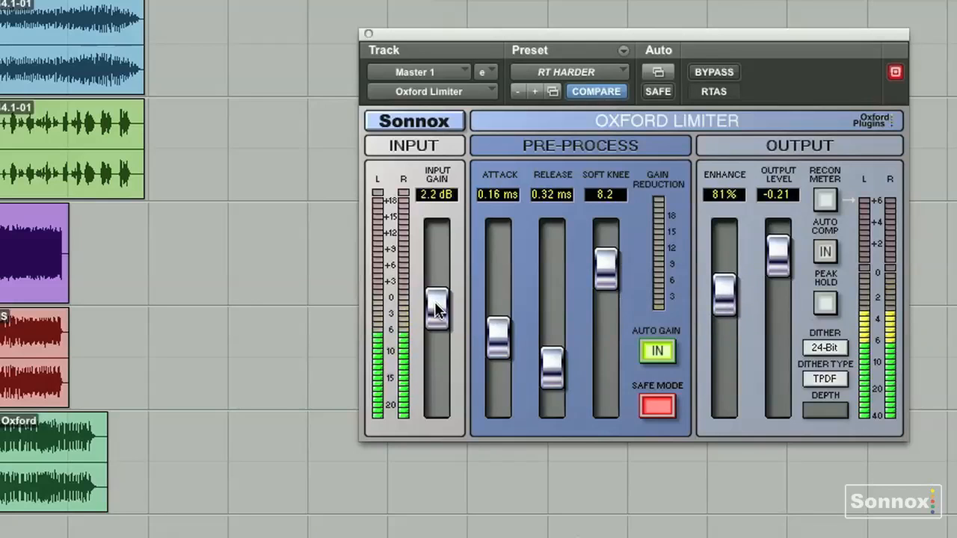
{"action": "left_click", "coordinate": [714, 75]}
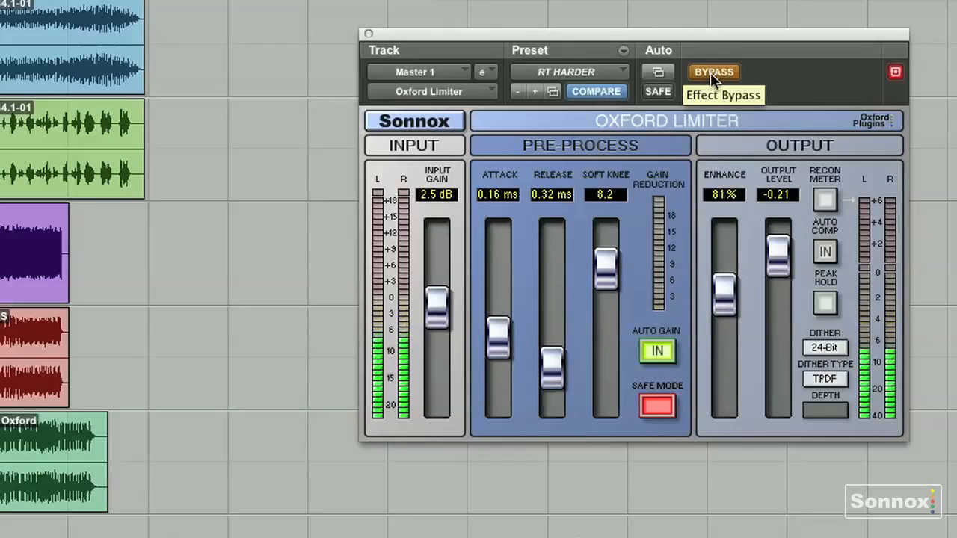
{"action": "left_click", "coordinate": [711, 71]}
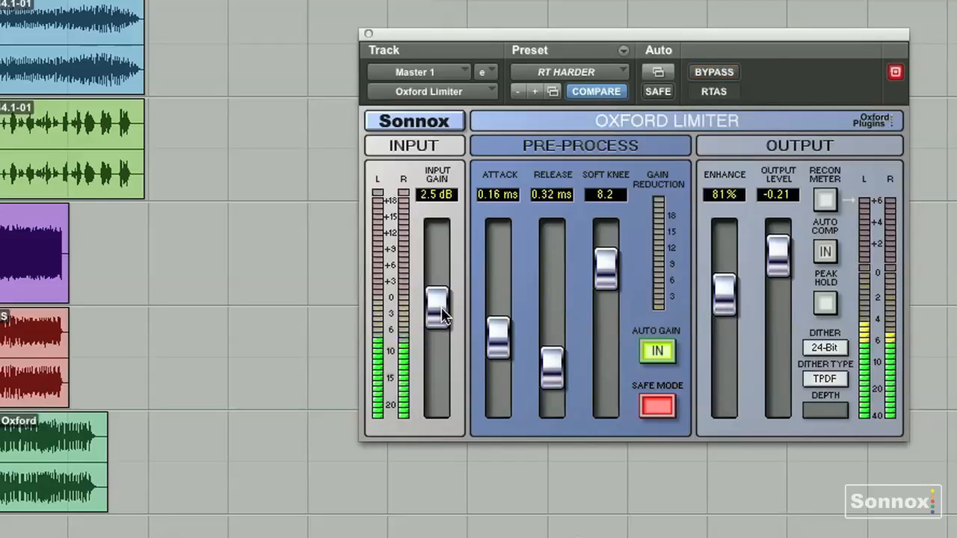
{"action": "left_click_drag", "start_coordinate": [441, 314], "coordinate": [440, 308]}
Audition the RT HARDER preset against the factory default once more, ending on the factory default
{"action": "left_click", "coordinate": [600, 77]}
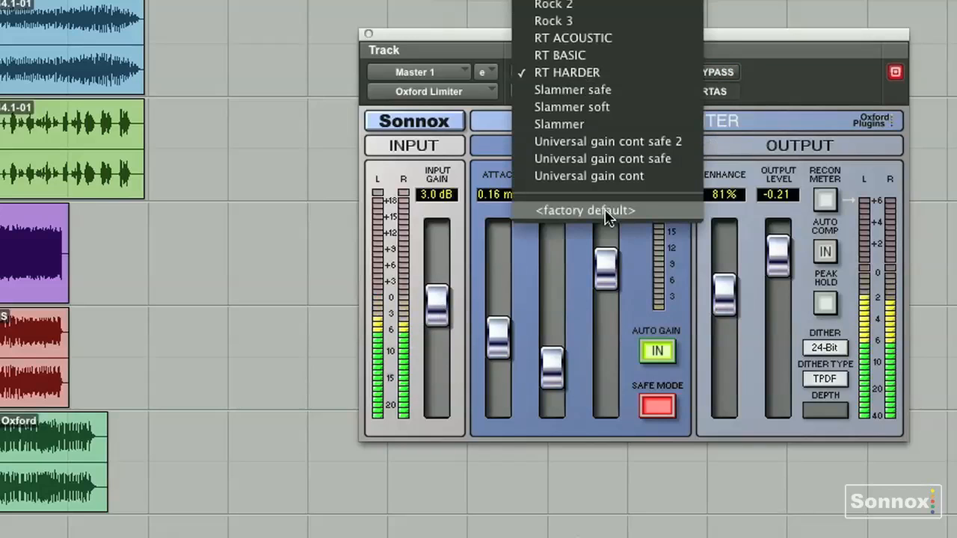
{"action": "left_click", "coordinate": [608, 212]}
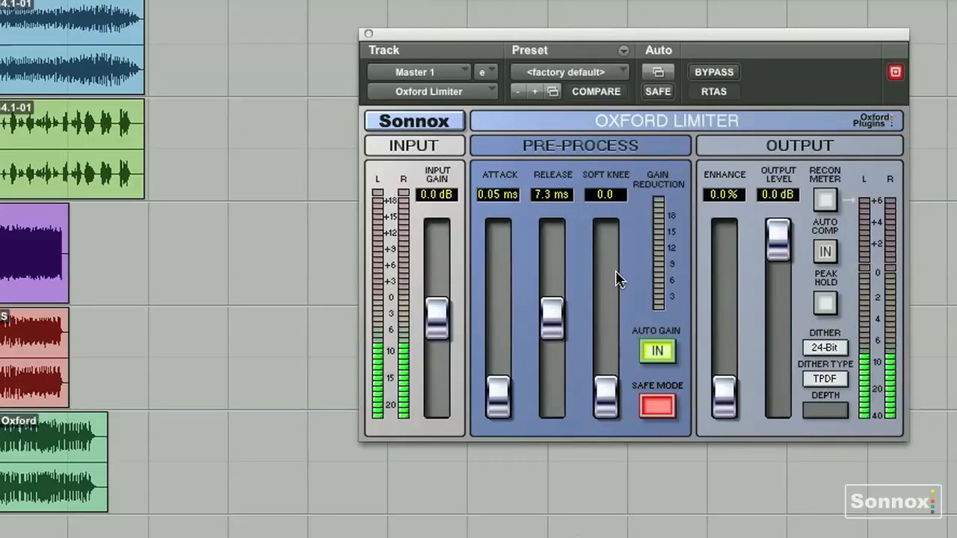
{"action": "left_click", "coordinate": [554, 75]}
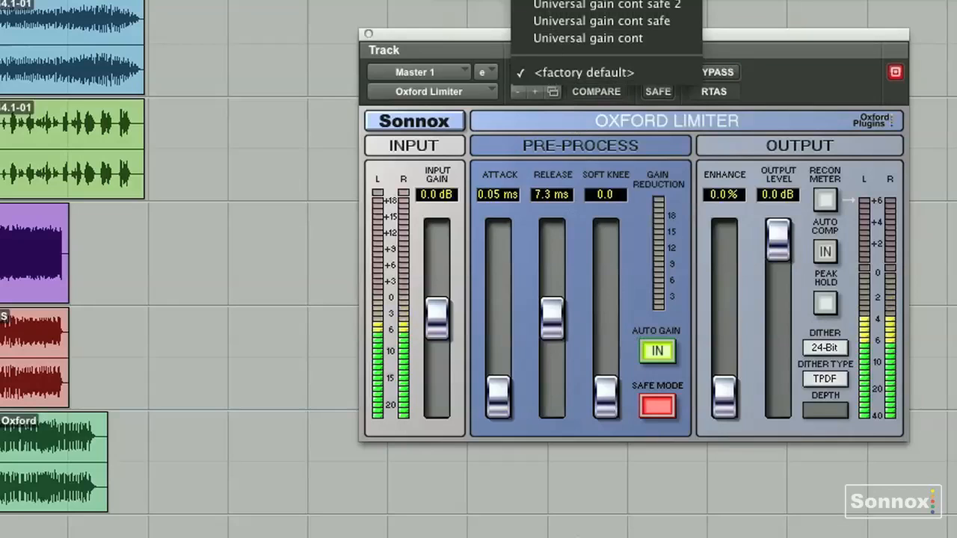
{"action": "left_click", "coordinate": [610, 2]}
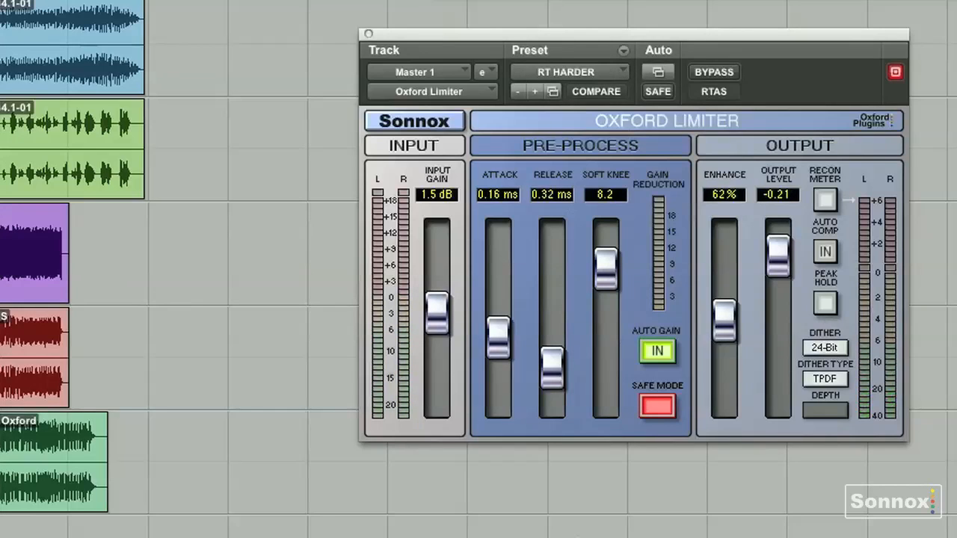
{"action": "left_click", "coordinate": [566, 77]}
{"action": "left_click", "coordinate": [596, 213]}
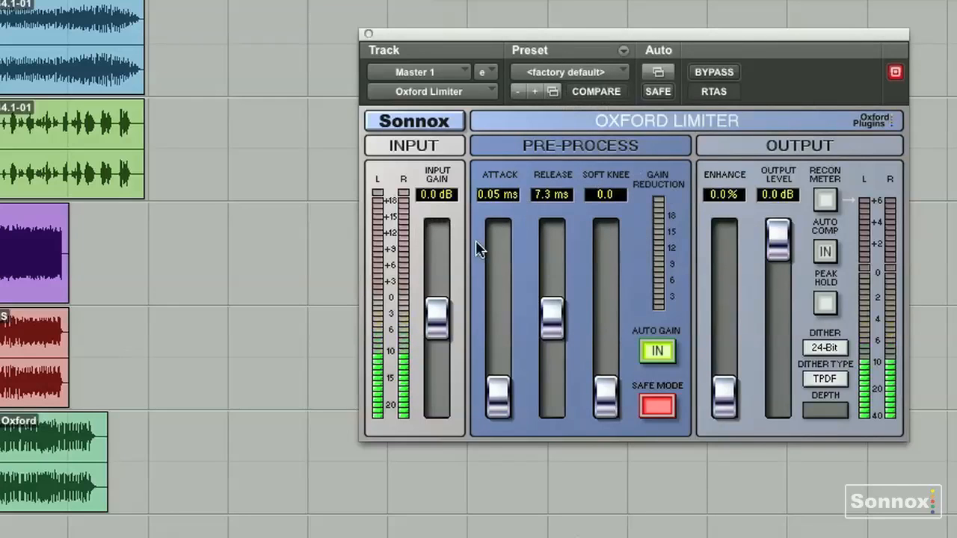
Set the input gain to 2.2 dB, Enhance to 71%, attack to 0.17 ms and soft knee to 9.4
{"action": "mouse_move", "coordinate": [438, 316]}
{"action": "left_mouse_down"}
{"action": "mouse_move", "coordinate": [440, 291]}
{"action": "mouse_move", "coordinate": [440, 305]}
{"action": "left_mouse_up"}
{"action": "left_click_drag", "start_coordinate": [716, 376], "coordinate": [722, 299]}
{"action": "left_click_drag", "start_coordinate": [507, 410], "coordinate": [499, 340]}
{"action": "left_click_drag", "start_coordinate": [606, 404], "coordinate": [608, 254]}
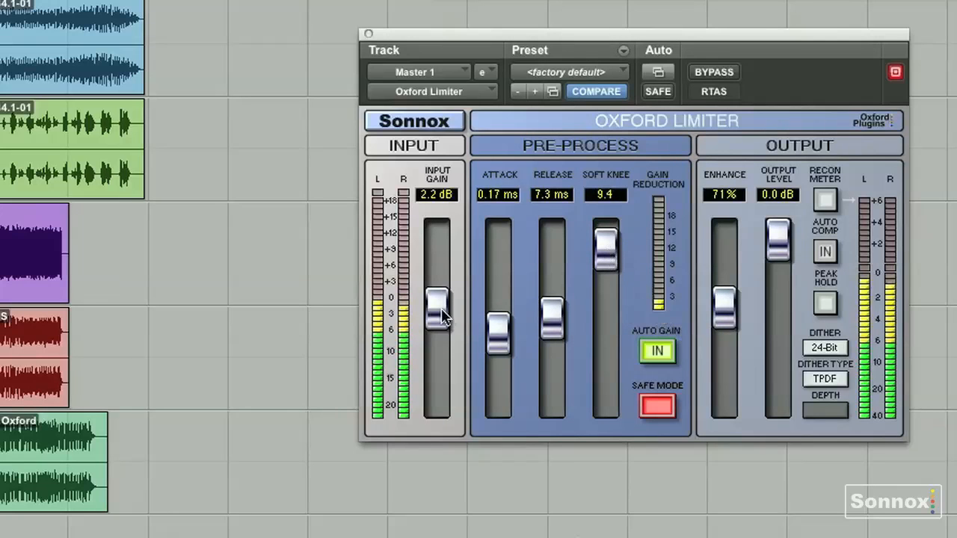
Set the input gain to 2.7 dB and the output level to -0.11, checking the processed sound against bypass
{"action": "left_click_drag", "start_coordinate": [437, 306], "coordinate": [438, 304]}
{"action": "left_click_drag", "start_coordinate": [785, 250], "coordinate": [781, 261]}
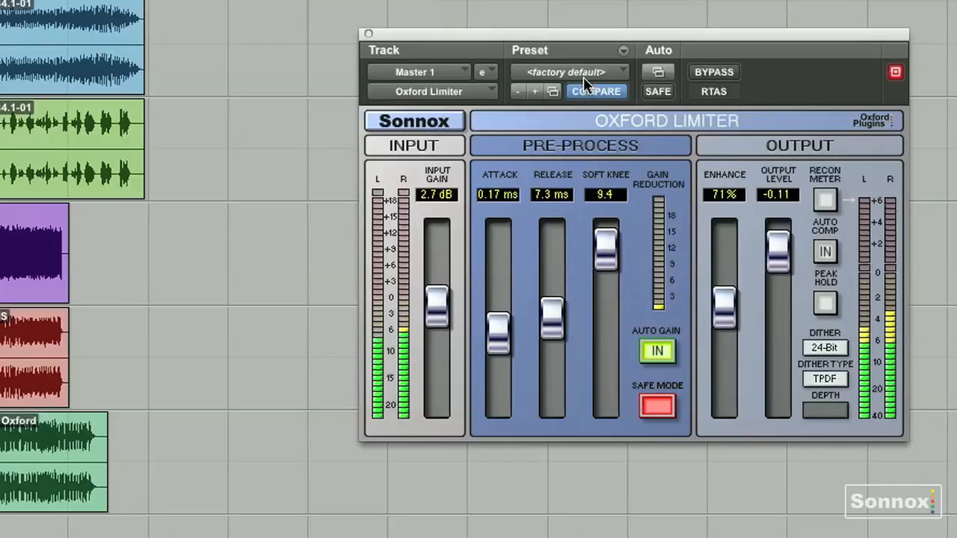
{"action": "left_click", "coordinate": [715, 72]}
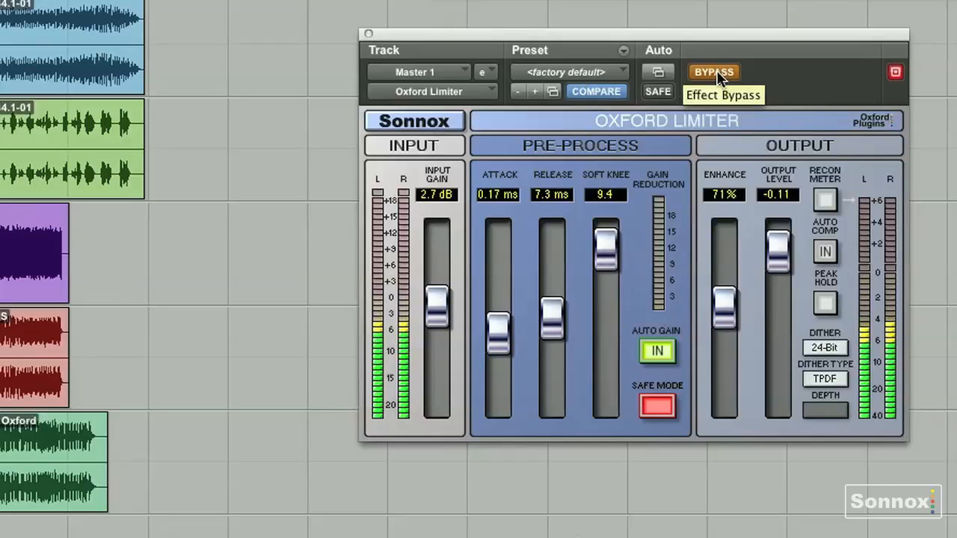
{"action": "left_click", "coordinate": [717, 73]}
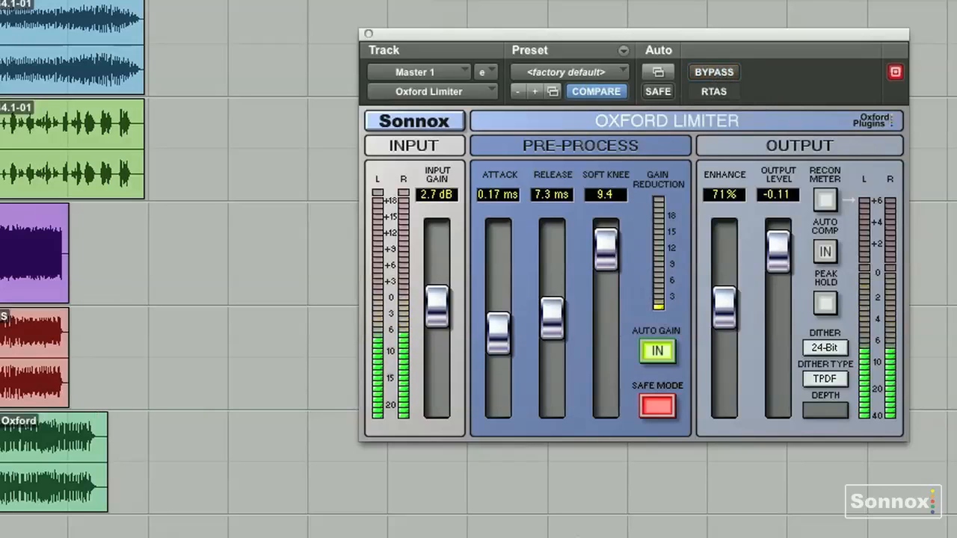
Lower the output level to -10.0 and drive the input gain up to 17 dB, passing through 5.4 dB
{"action": "left_click_drag", "start_coordinate": [437, 316], "coordinate": [435, 304]}
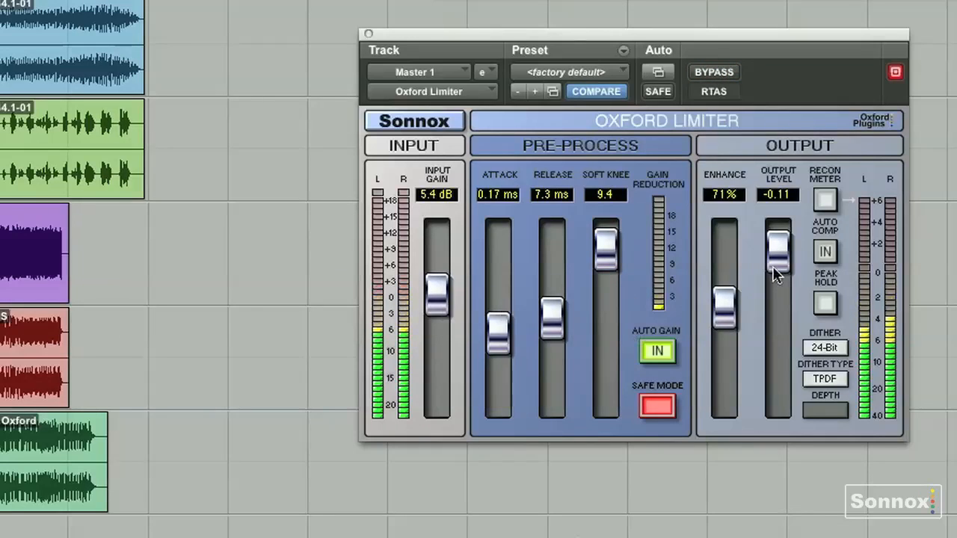
{"action": "left_click_drag", "start_coordinate": [785, 261], "coordinate": [780, 346]}
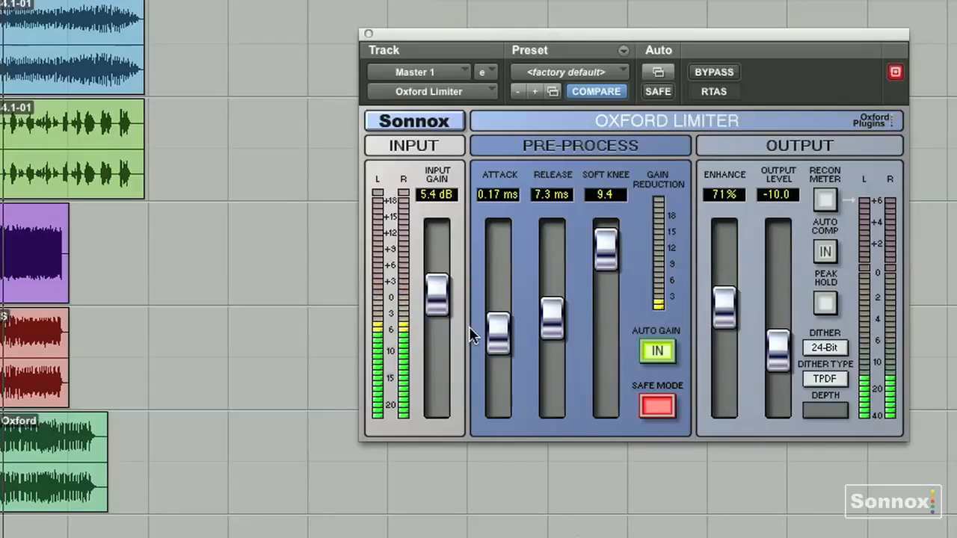
{"action": "left_click_drag", "start_coordinate": [442, 299], "coordinate": [439, 260]}
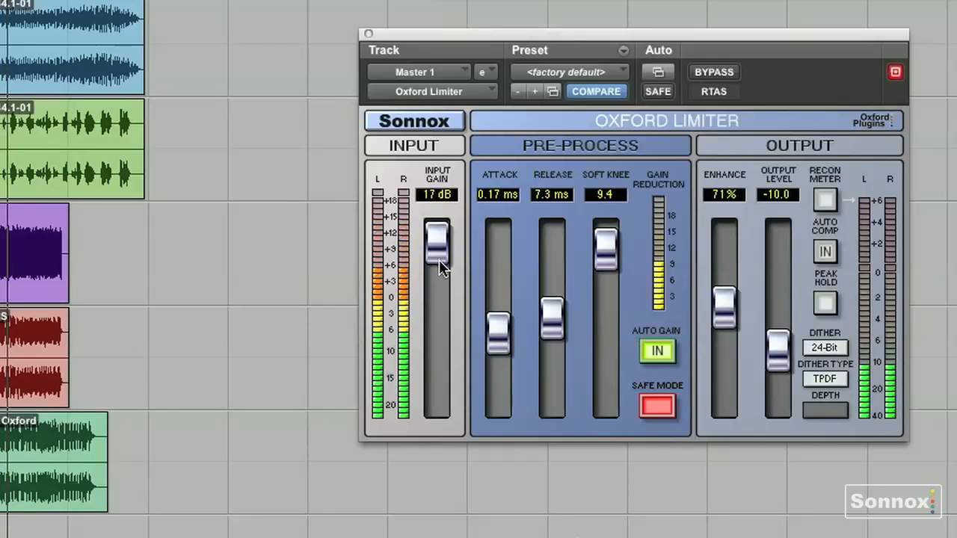
Try out the pre-process controls, ending with attack at 0.28 ms, release at 4.9 ms and soft knee at 4.2
{"action": "mouse_move", "coordinate": [610, 248]}
{"action": "left_mouse_down"}
{"action": "mouse_move", "coordinate": [608, 400]}
{"action": "mouse_move", "coordinate": [606, 239]}
{"action": "left_mouse_up"}
{"action": "left_click_drag", "start_coordinate": [555, 314], "coordinate": [551, 237]}
{"action": "left_click_drag", "start_coordinate": [498, 333], "coordinate": [498, 311]}
{"action": "left_click_drag", "start_coordinate": [552, 241], "coordinate": [552, 323]}
{"action": "left_click_drag", "start_coordinate": [606, 239], "coordinate": [618, 336]}
Load the RT BASIC preset, raise its input gain to 5.4 dB and enable Peak Hold
{"action": "left_click", "coordinate": [579, 72]}
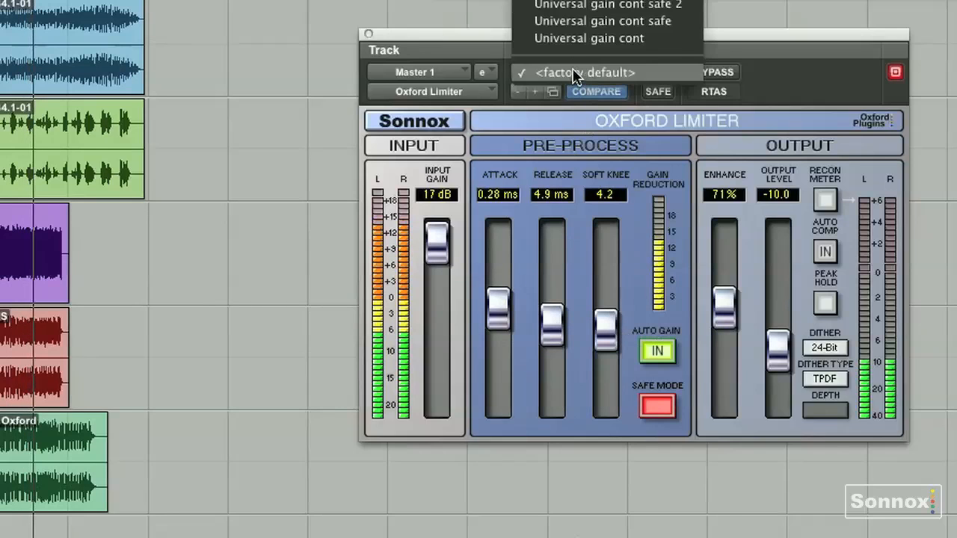
{"action": "left_click", "coordinate": [578, 3]}
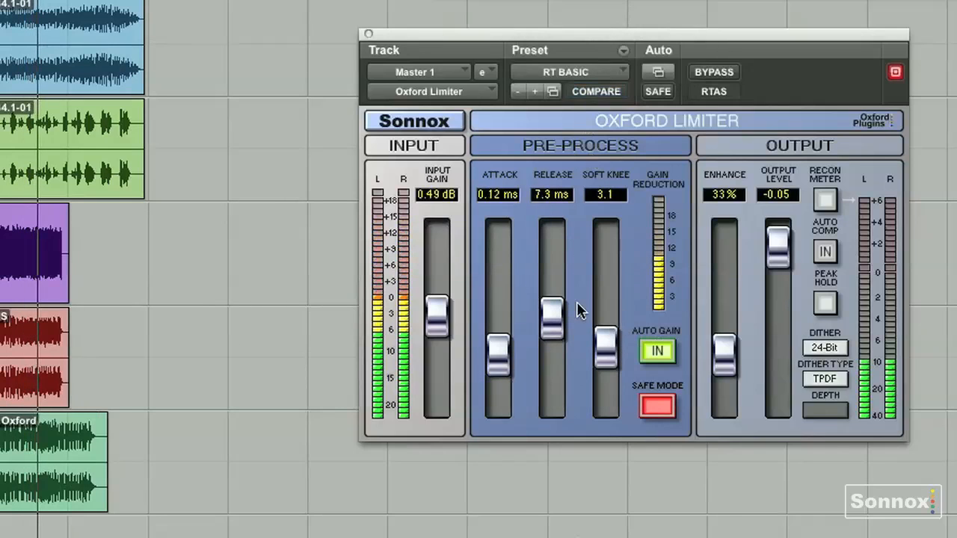
{"action": "left_click_drag", "start_coordinate": [434, 319], "coordinate": [436, 299]}
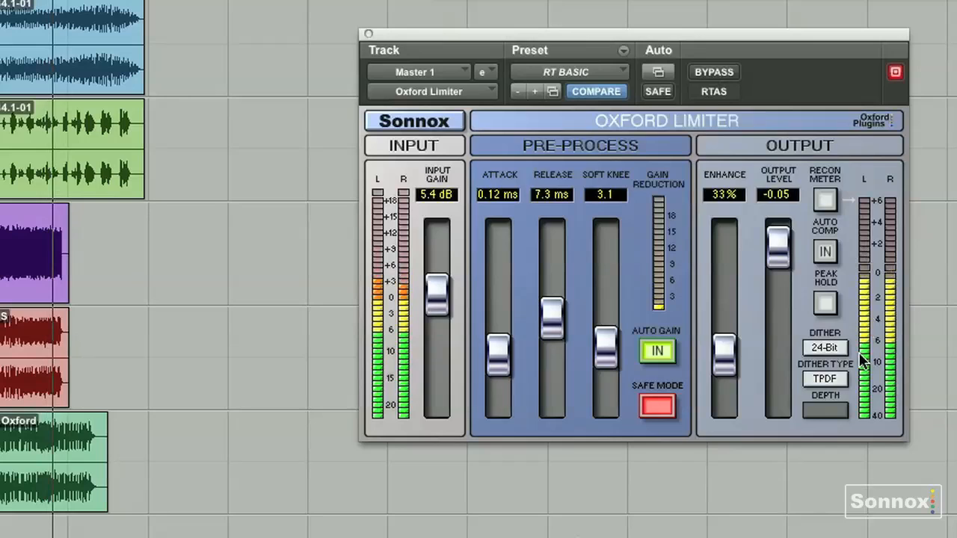
{"action": "left_click", "coordinate": [825, 305]}
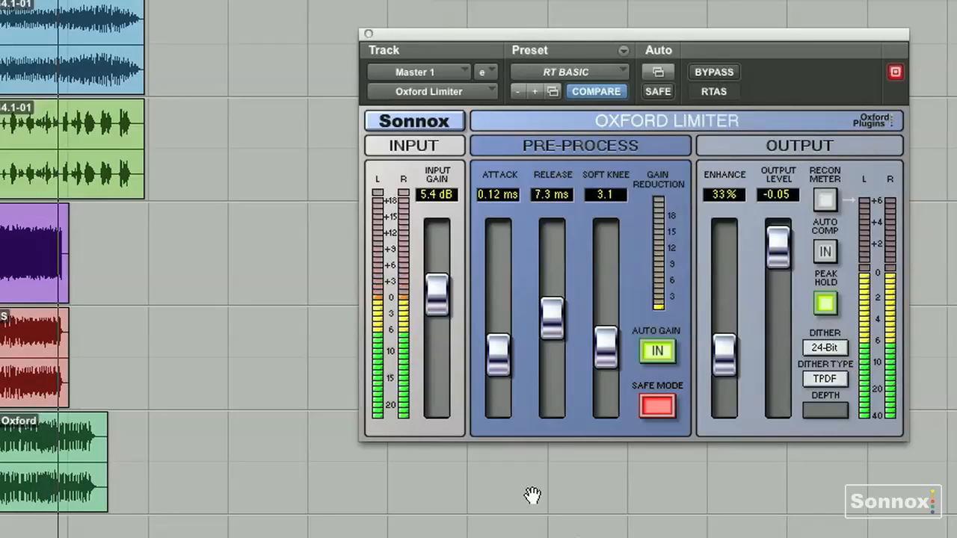
Compare the limited sound with bypass and set the input gain to 3.2 dB and Enhance to 48%
{"action": "left_click", "coordinate": [712, 75]}
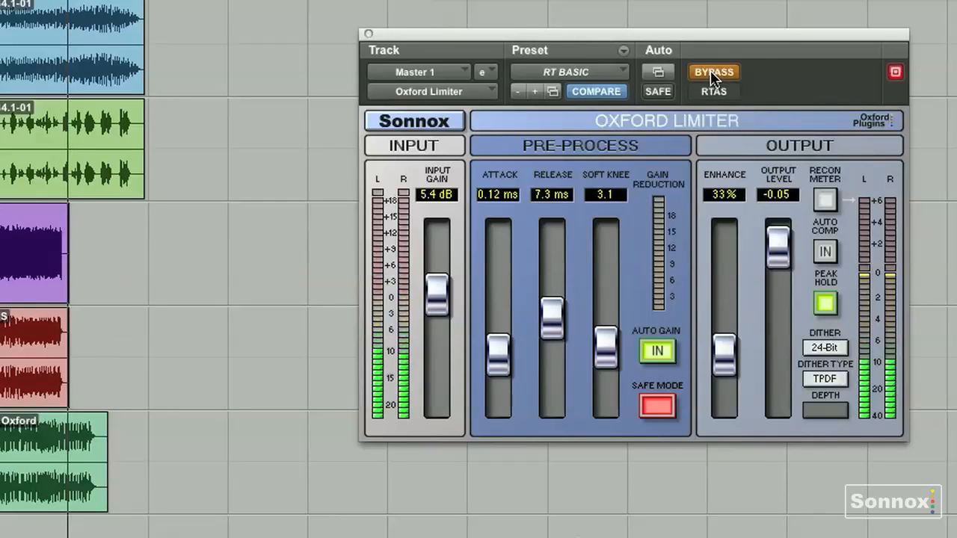
{"action": "left_click", "coordinate": [712, 75]}
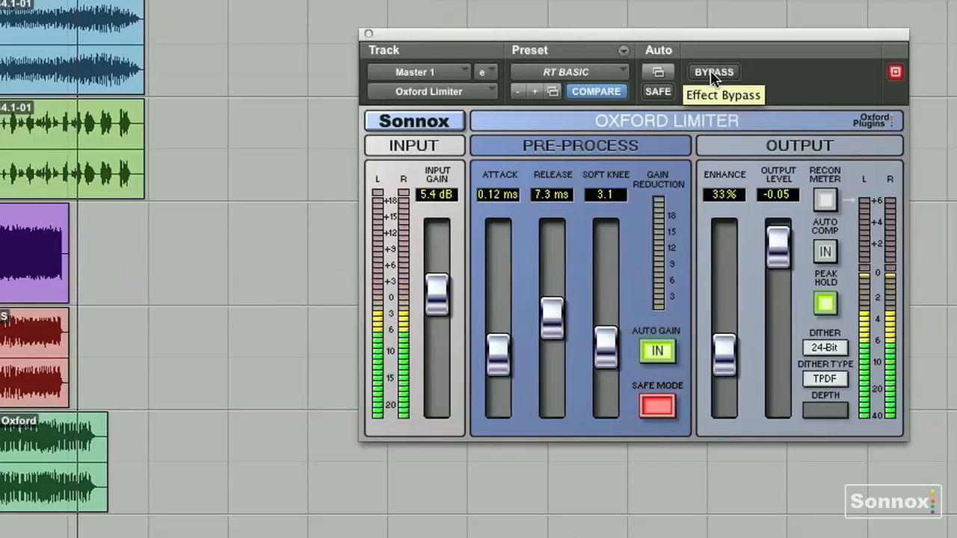
{"action": "left_click_drag", "start_coordinate": [438, 299], "coordinate": [433, 306]}
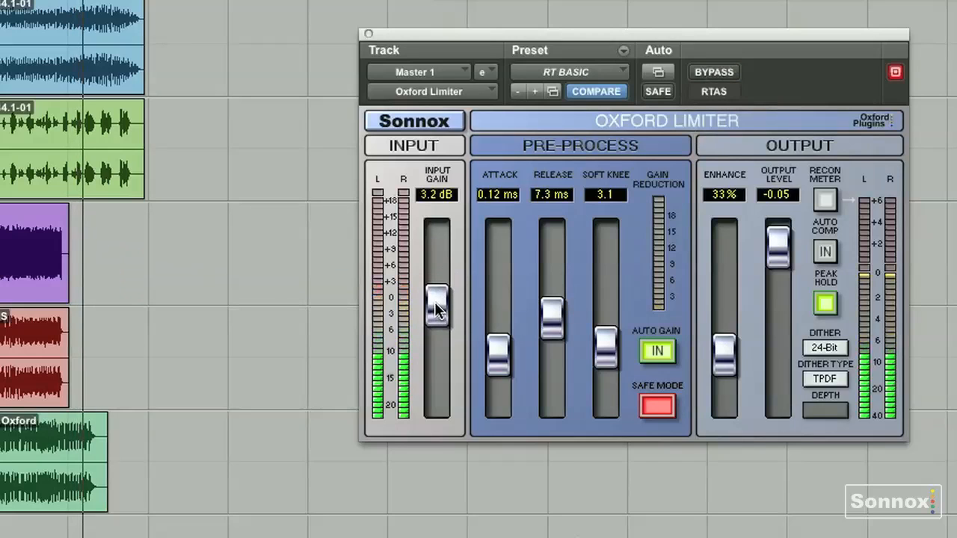
{"action": "mouse_move", "coordinate": [723, 346]}
{"action": "left_mouse_down"}
{"action": "mouse_move", "coordinate": [724, 360]}
{"action": "mouse_move", "coordinate": [723, 332]}
{"action": "left_mouse_up"}
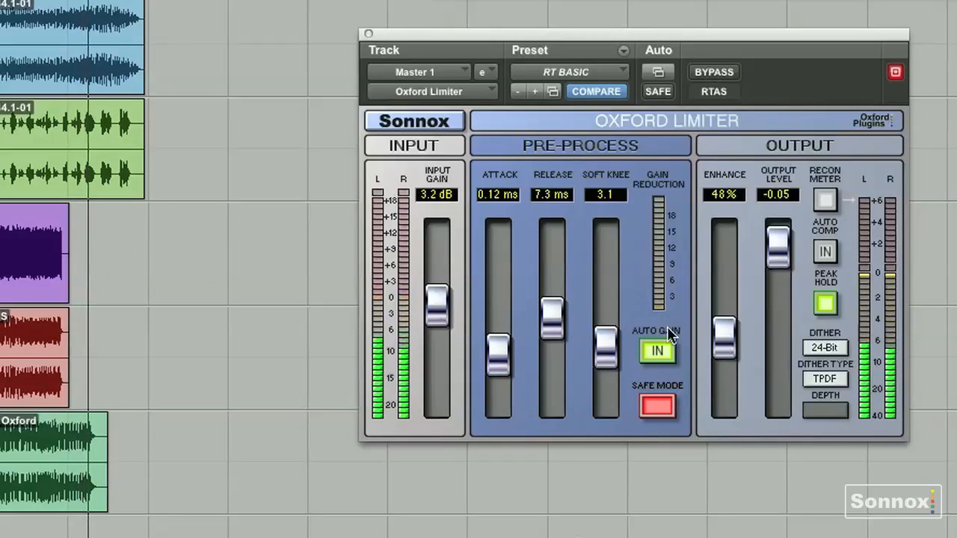